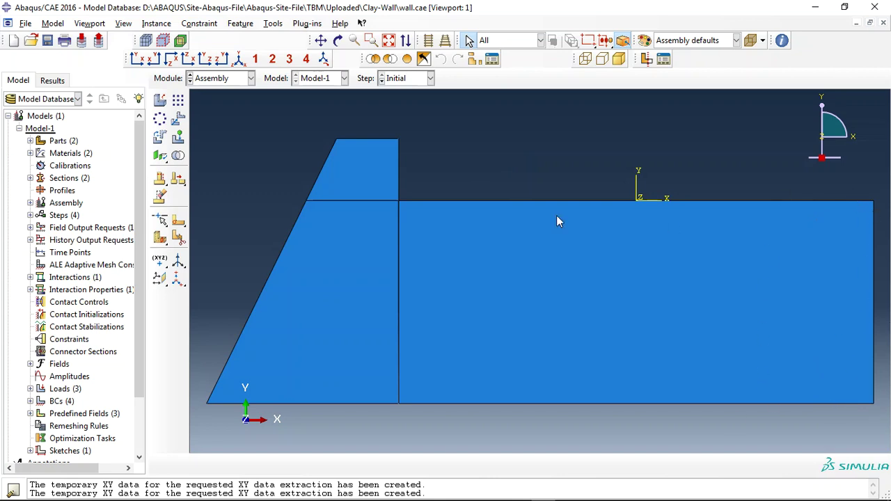
Switch to the Load module to show the wall and soil boundary conditions at the Initial step
left_click(233, 80)
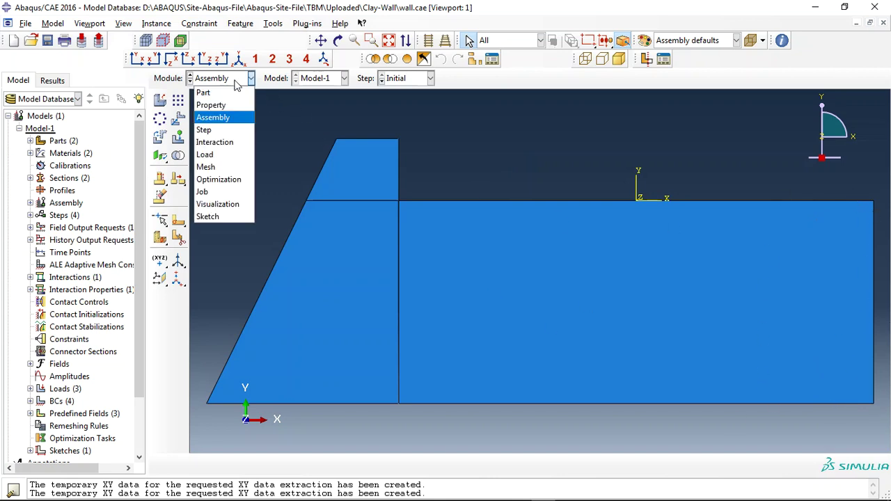
left_click(215, 155)
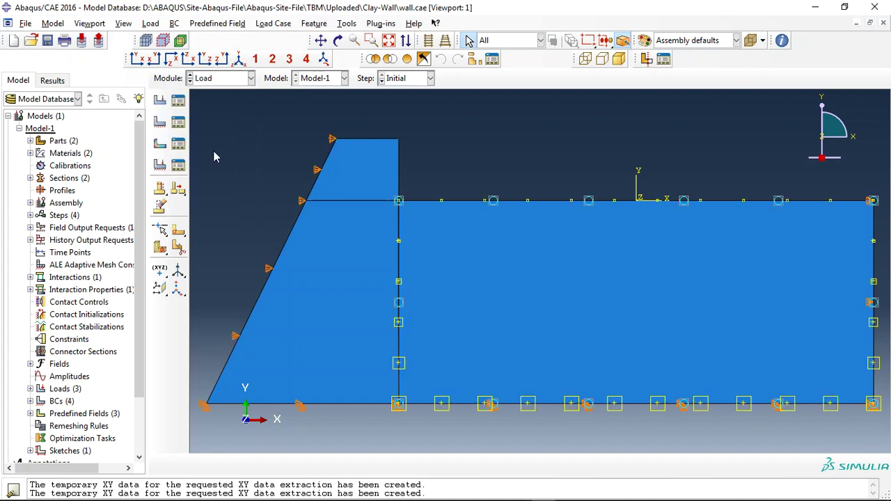
left_click(178, 144)
left_click(321, 182)
left_click(234, 79)
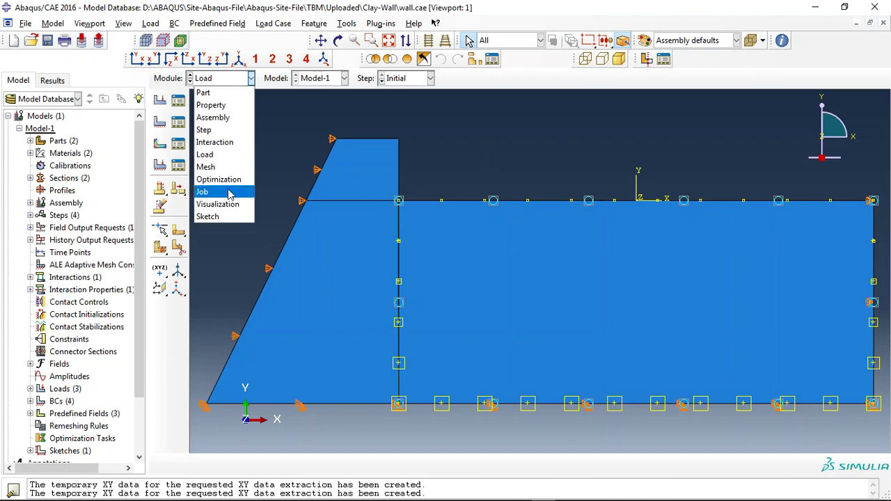
Switch to Visualization of Clay.odb and animate the S Mises stress contours over time
left_click(227, 203)
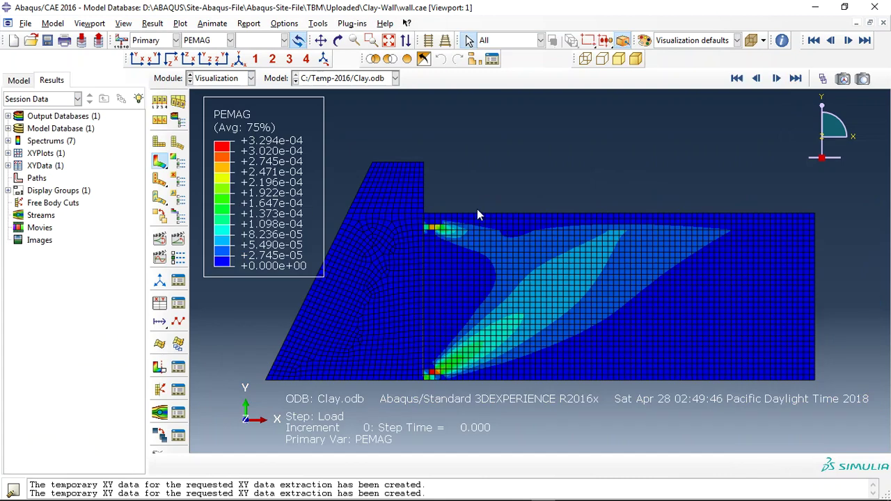
scroll(478, 210, "down", 1)
left_click(230, 40)
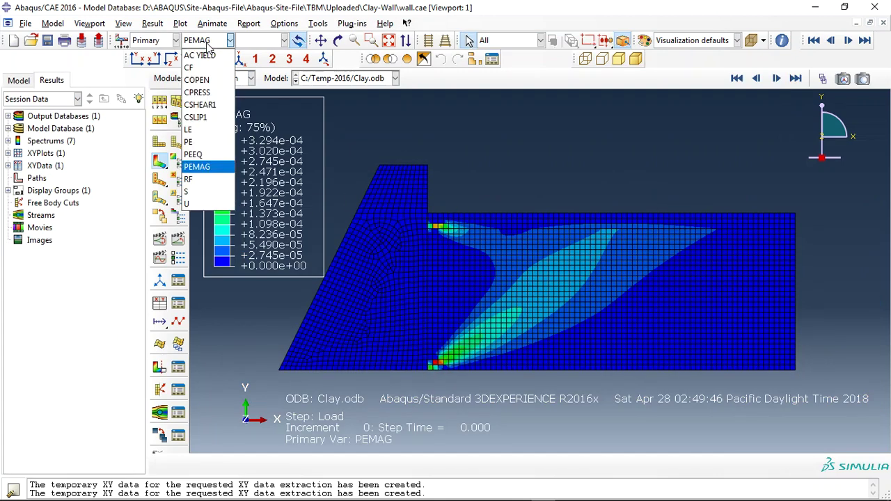
left_click(198, 193)
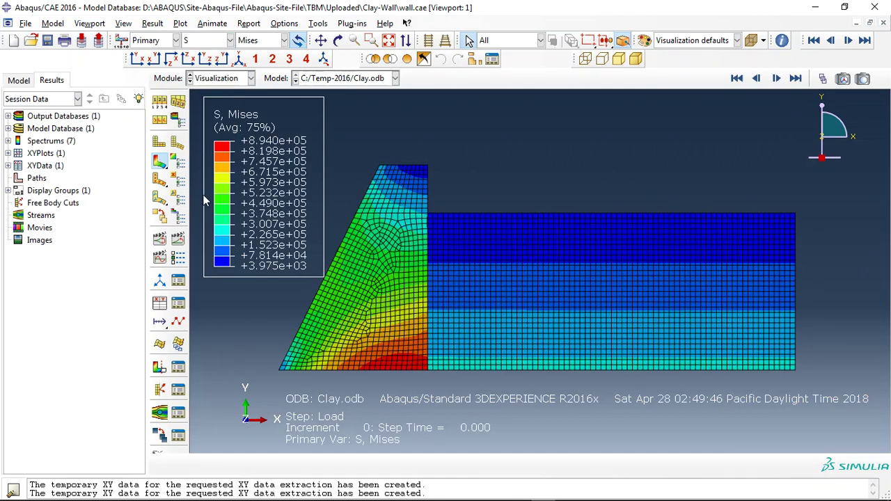
left_click(178, 238)
Edit the value 10 in Common Plot Options, then replay and stop the stress animation
left_click(160, 101)
double_click(57, 267)
left_click(219, 129)
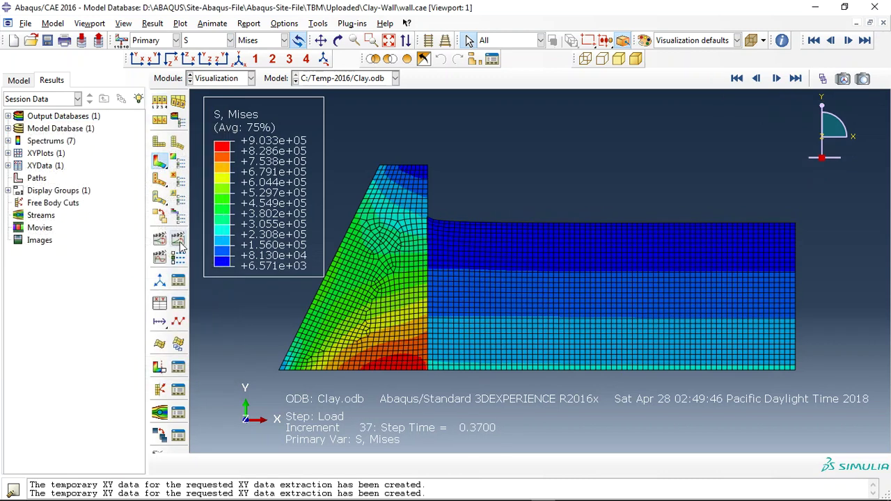
left_click(179, 240)
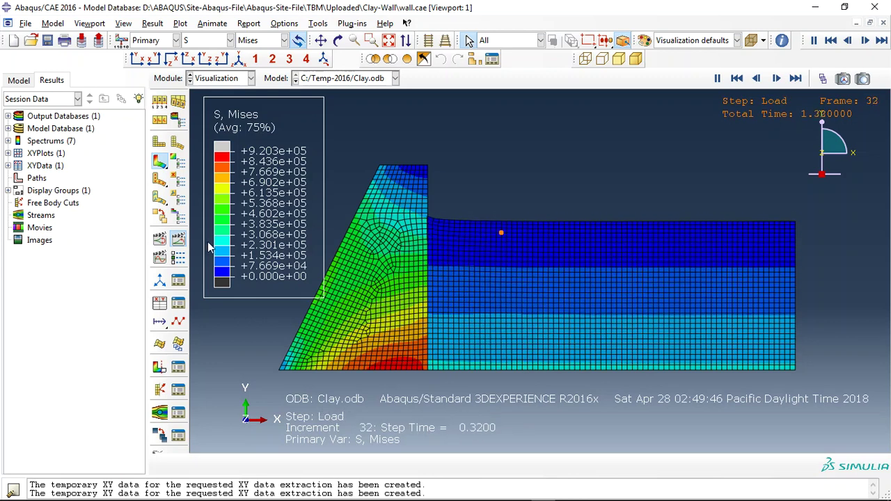
left_click(178, 239)
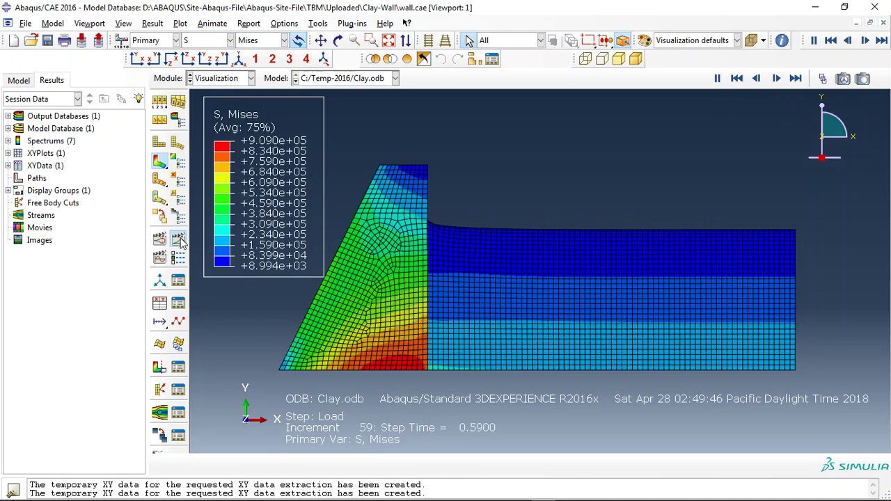
Show S11 stress contours on the wall and animate them through time
left_click(257, 40)
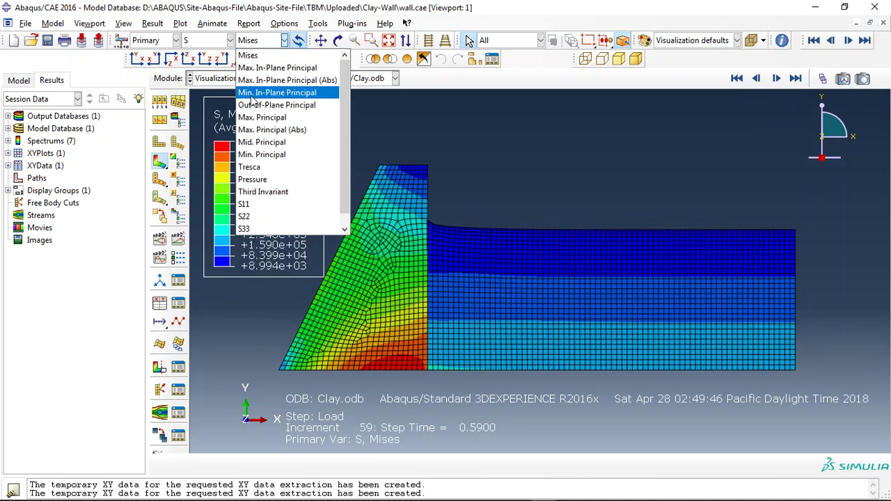
left_click(251, 204)
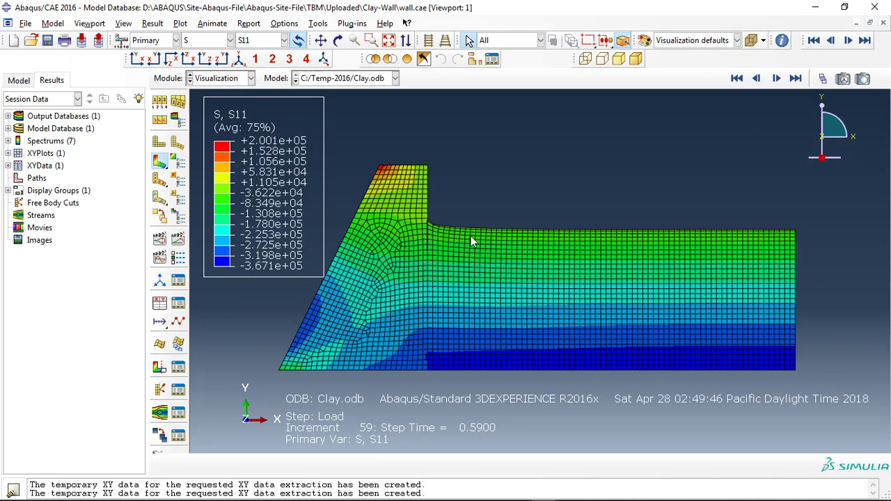
left_click(178, 239)
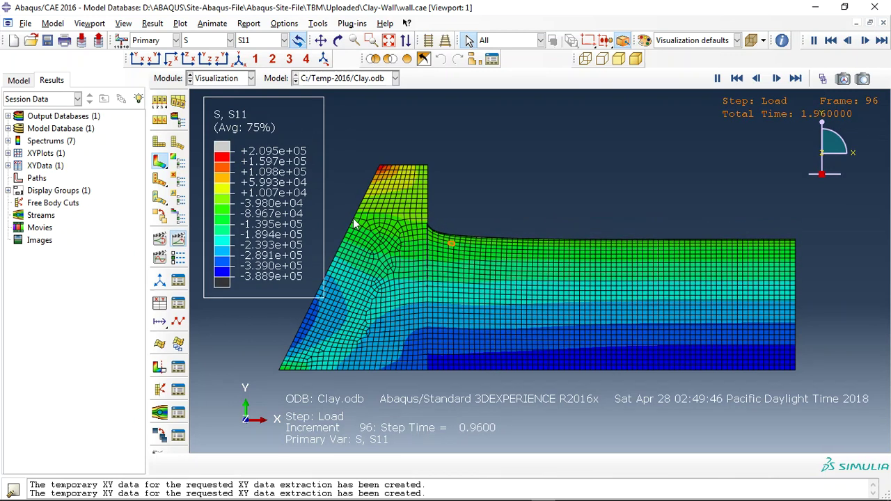
left_click(179, 239)
Start XY data extraction from ODB field output and check S11 under S at Unique Nodal
left_click(160, 279)
left_click(35, 332)
scroll(87, 299, "down", 3)
left_click(62, 306)
scroll(101, 293, "down", 5)
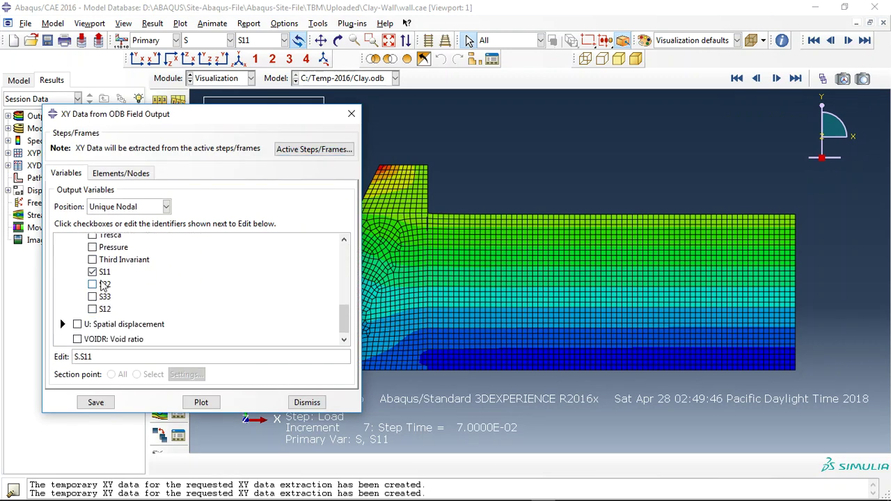
Pick node 51 on the clay's top edge and plot its S11 stress versus time
left_click(115, 174)
left_click(160, 208)
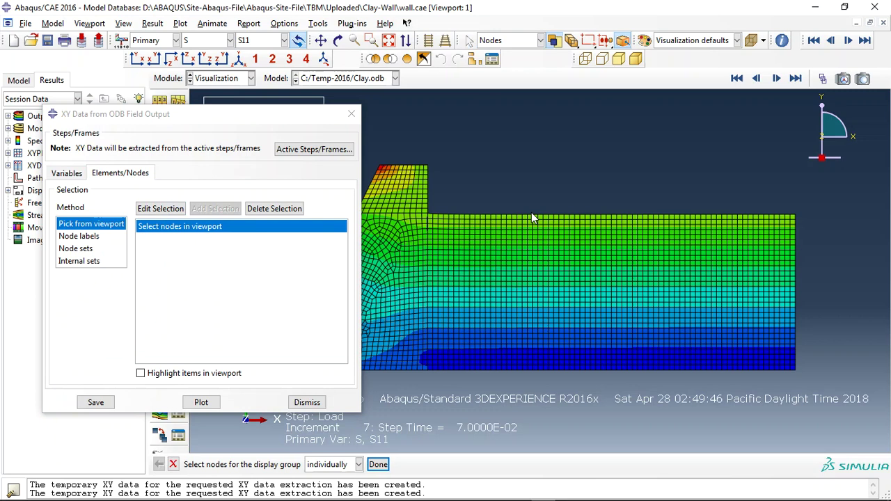
left_click(532, 216)
left_click(378, 464)
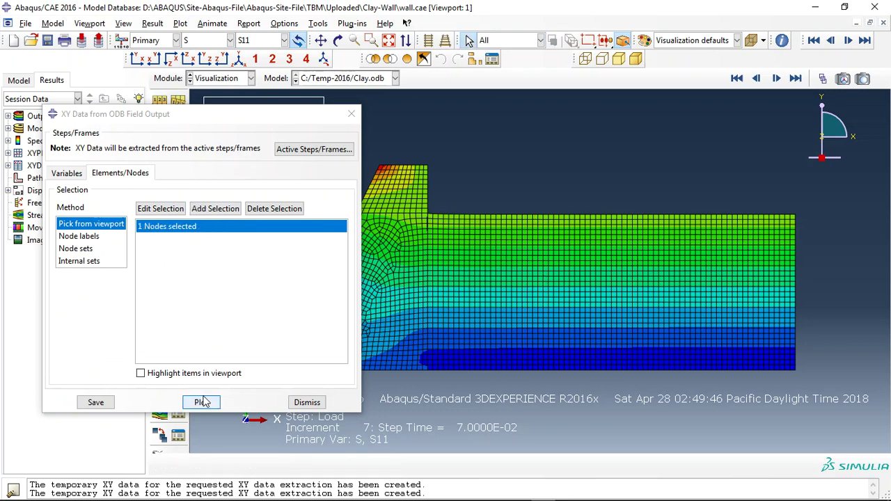
left_click(200, 403)
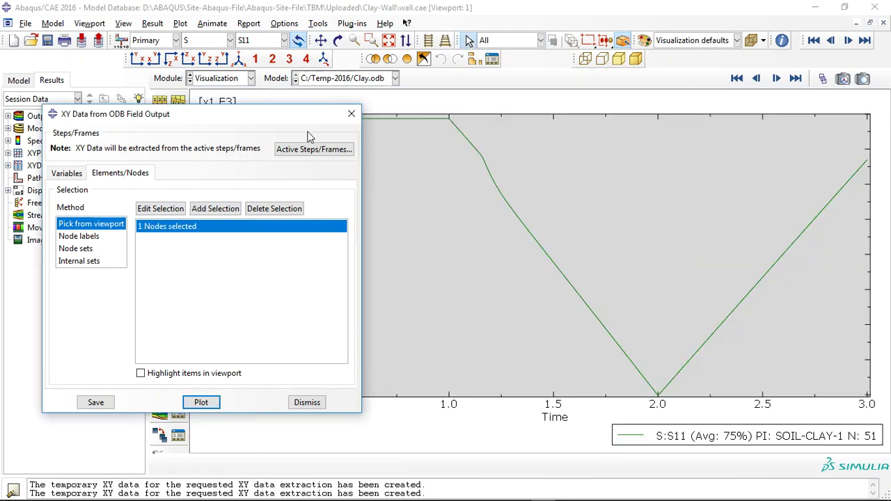
left_click_drag(236, 119, 67, 154)
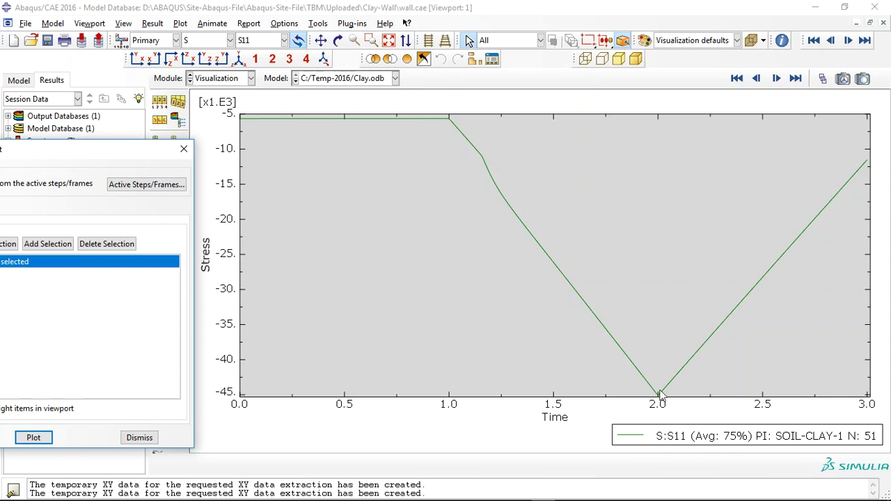
left_click_drag(120, 150, 366, 149)
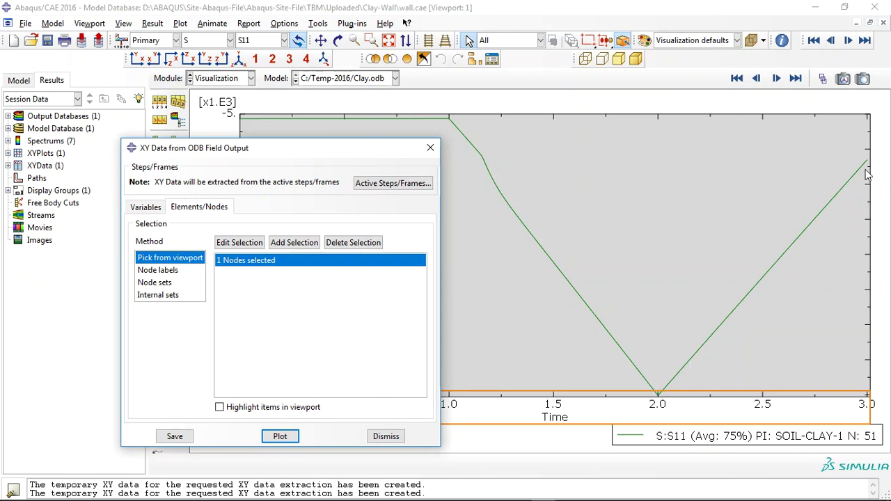
Replace S11 with vertical displacement U2 and plot U2 versus time for the node
left_click(145, 207)
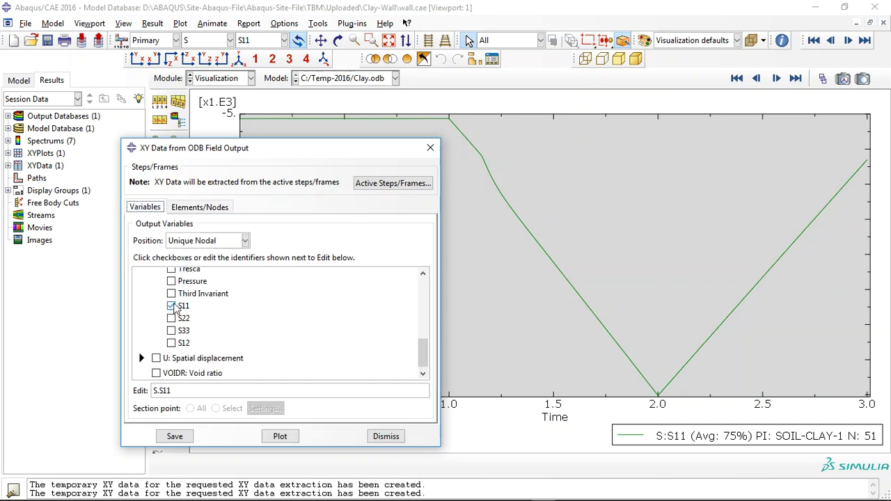
left_click(172, 305)
left_click(142, 356)
scroll(142, 357, "down", 1)
left_click(171, 355)
left_click(280, 435)
left_click_drag(393, 149, 96, 186)
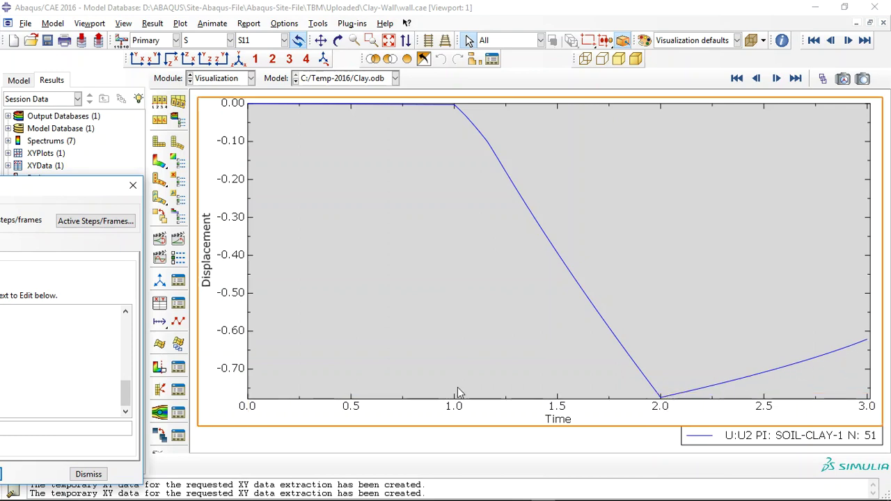
Show PEEQ, then PE max in-plane principal plastic strain contours on the wall model
left_click(160, 161)
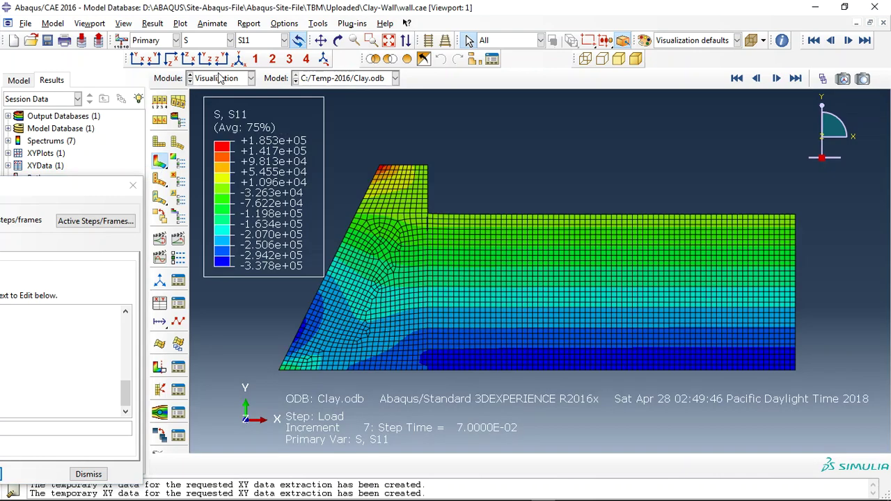
left_click(209, 41)
left_click(201, 152)
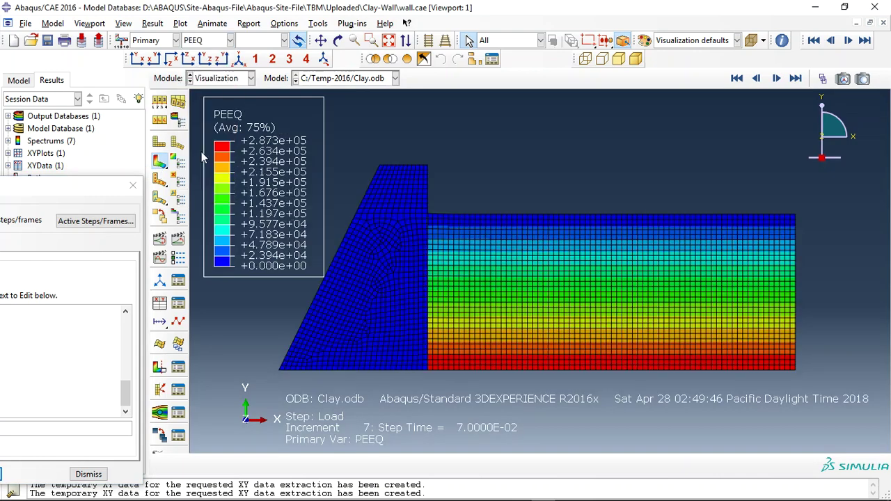
left_click(208, 40)
left_click(192, 142)
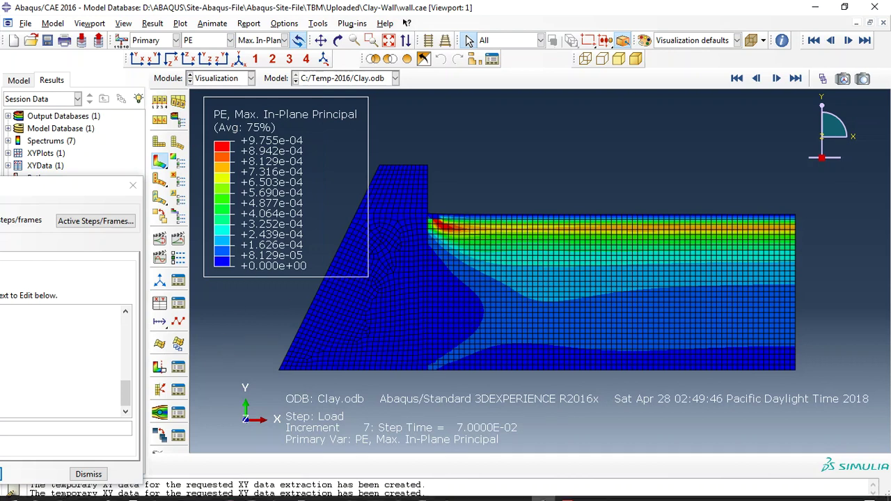
left_click(496, 492)
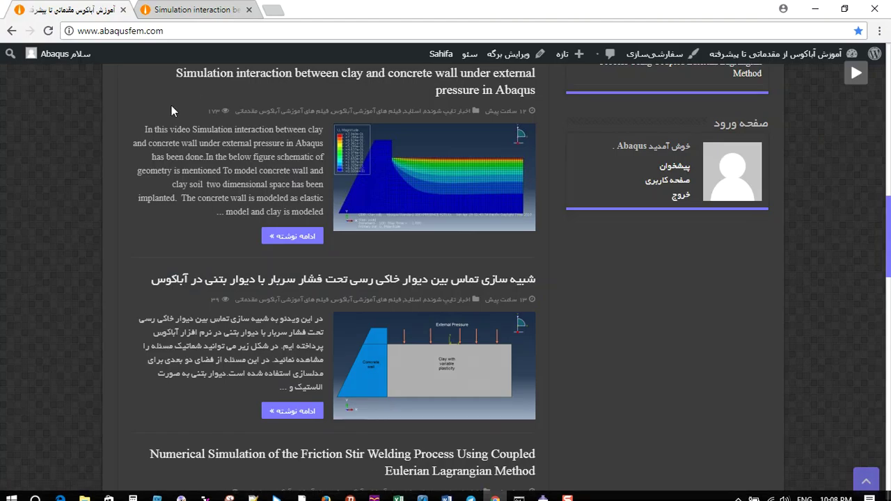
Open the clay–concrete wall article (?p=4997) through its read-more link's context menu
left_click_drag(103, 31, 162, 31)
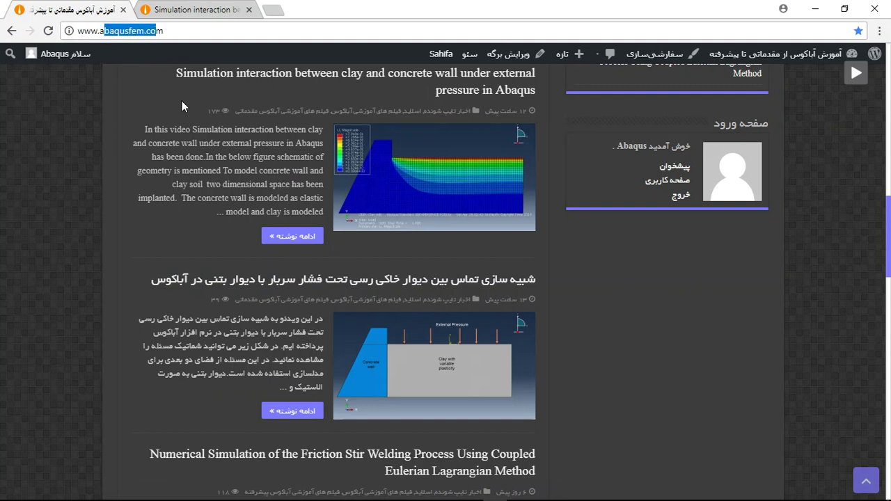
left_click(78, 167)
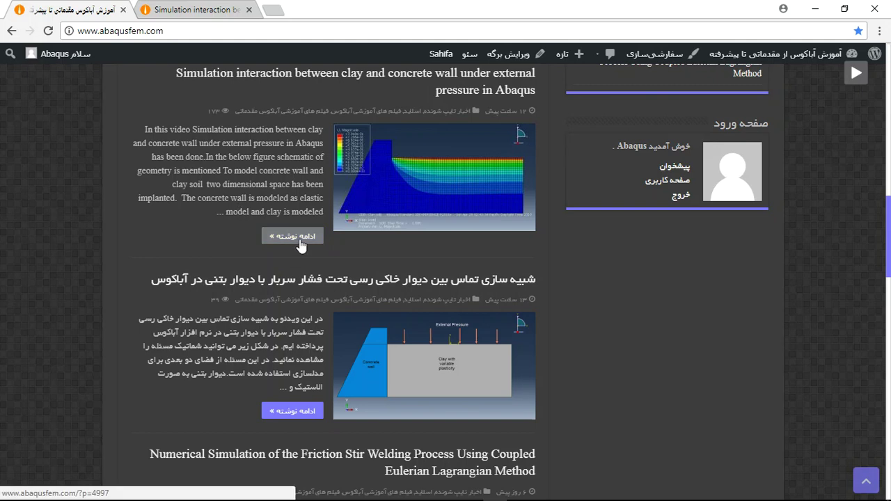
right_click(103, 184)
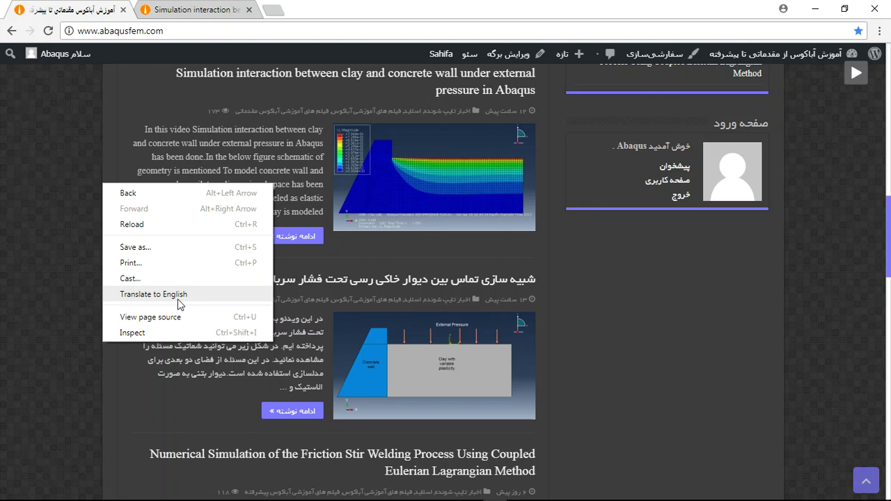
left_click(60, 255)
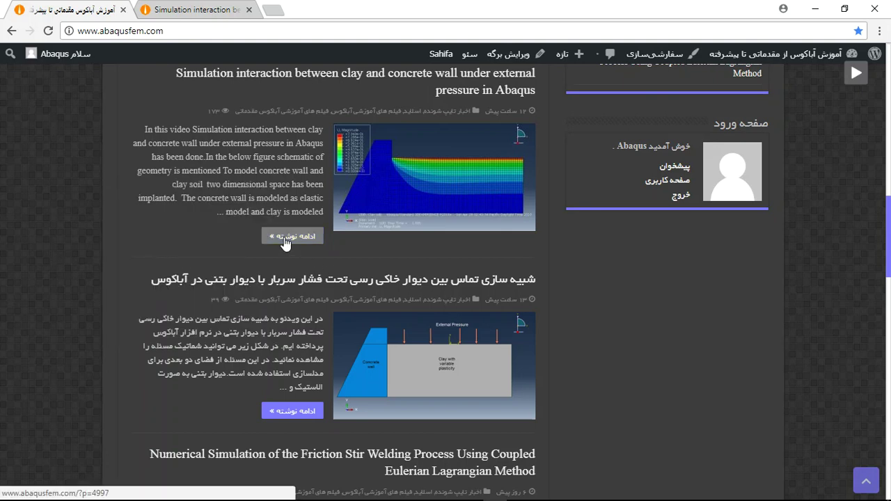
right_click(287, 245)
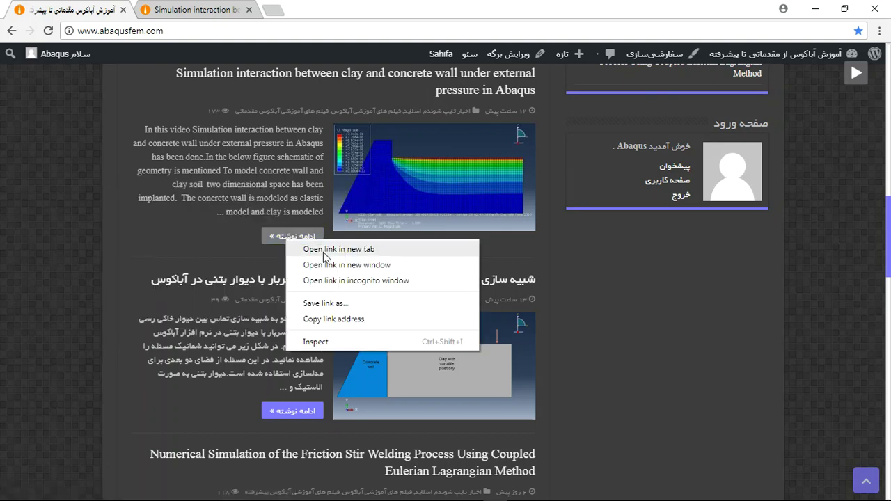
left_click(278, 237)
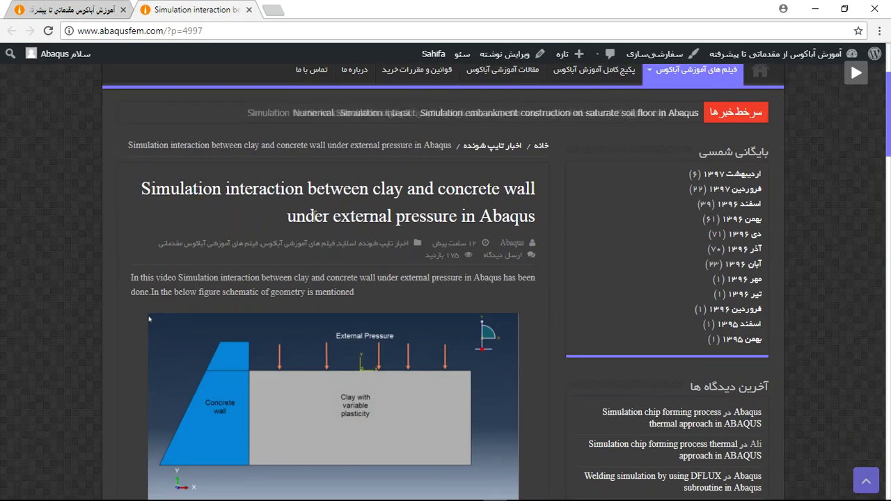
Scroll past the article's figures to the CAE, INP and video offer for Twenty US Dollars
scroll(307, 233, "down", 2)
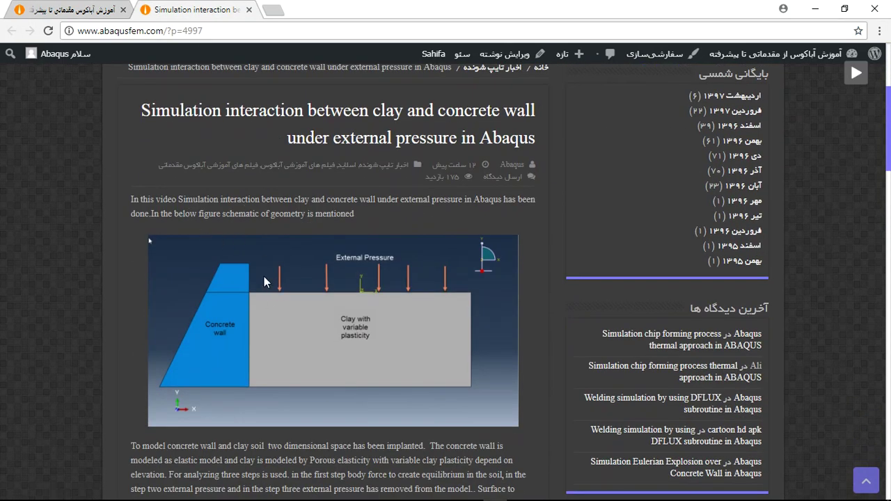
scroll(271, 275, "down", 1)
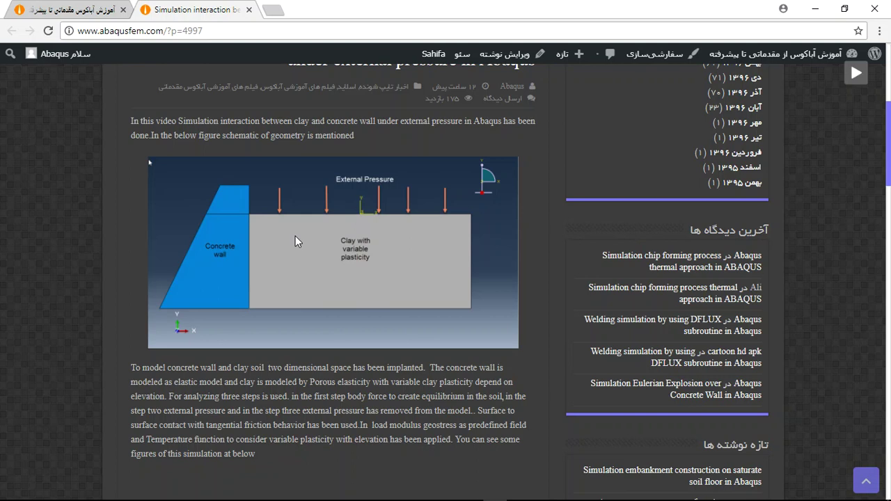
scroll(307, 241, "down", 1)
scroll(307, 241, "down", 5)
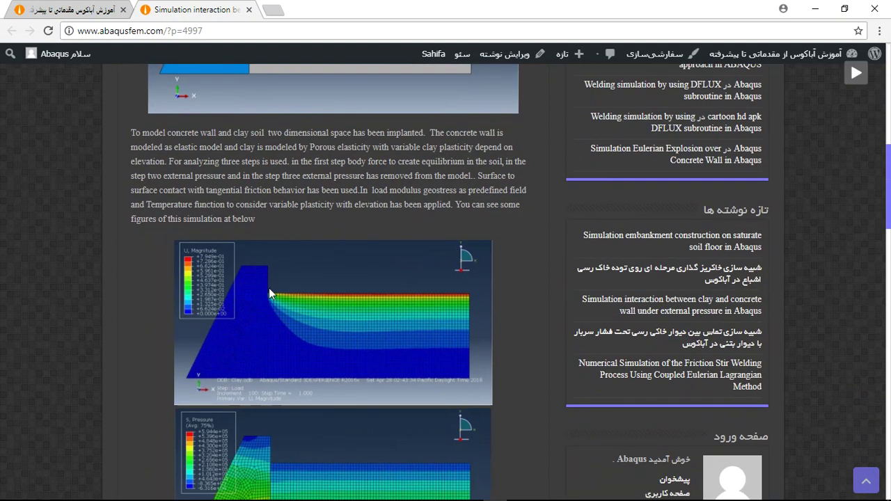
scroll(292, 292, "down", 7)
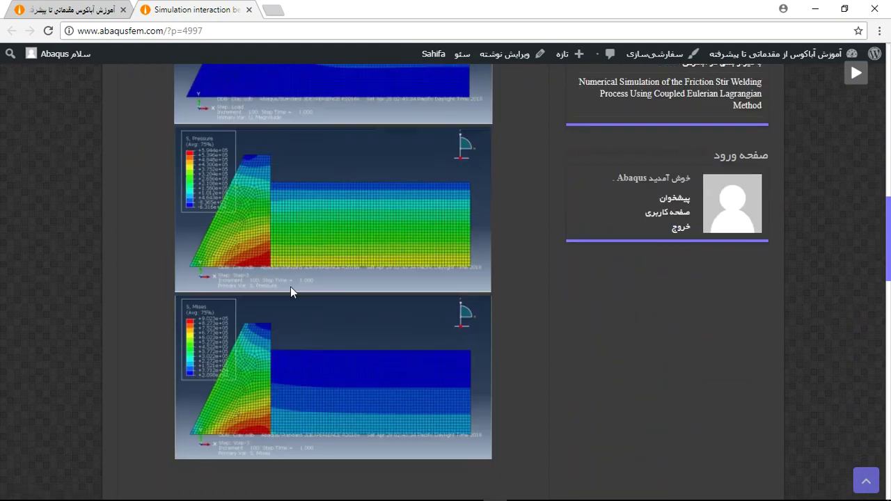
scroll(352, 328, "down", 2)
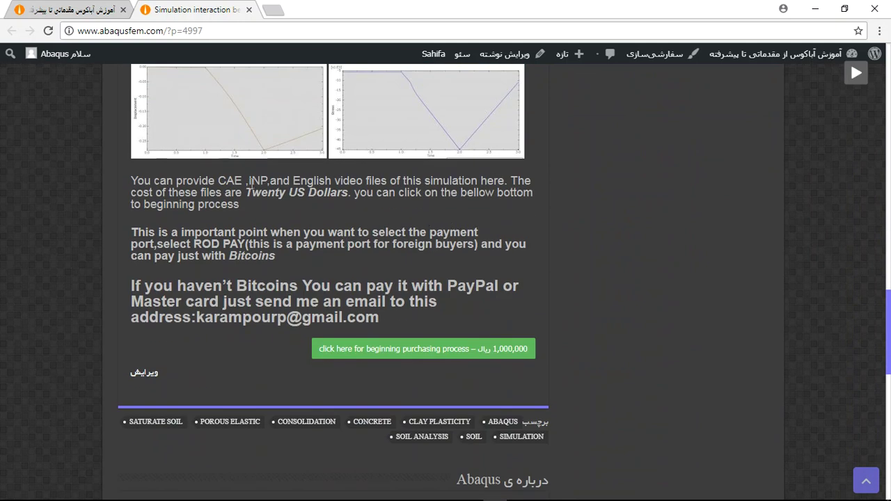
left_click_drag(218, 181, 350, 182)
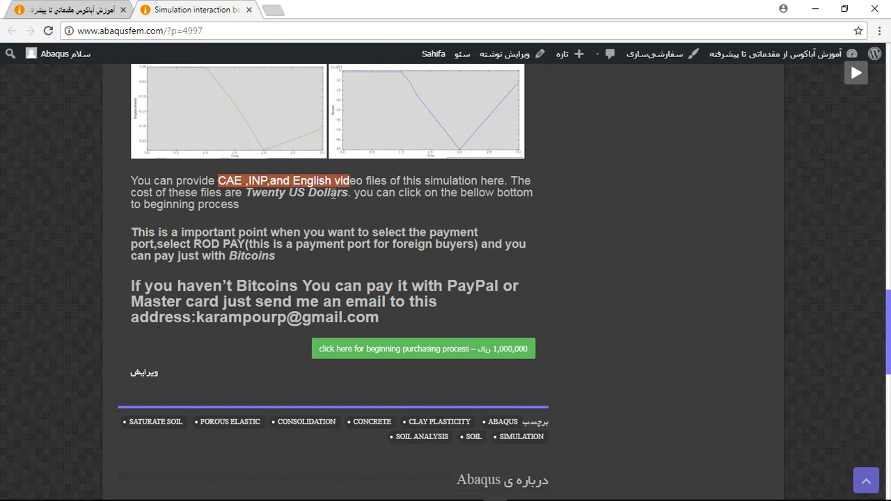
left_click_drag(245, 193, 348, 193)
left_click(316, 240)
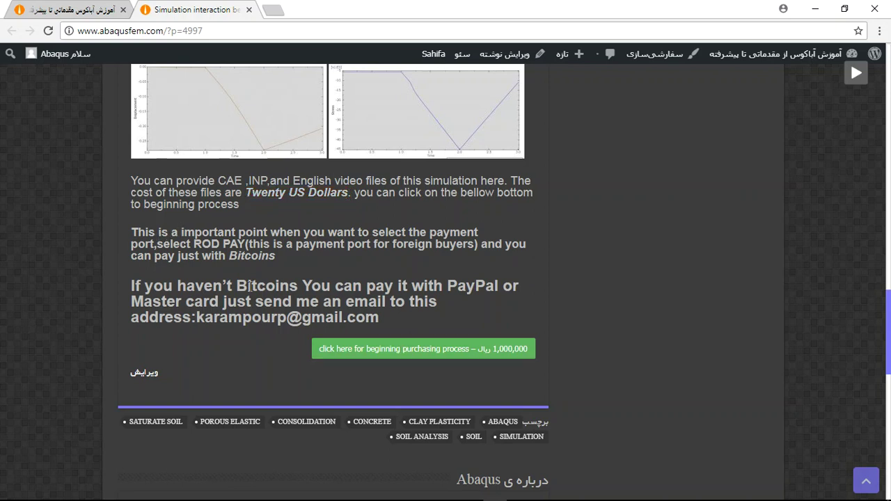
left_click_drag(155, 259, 274, 258)
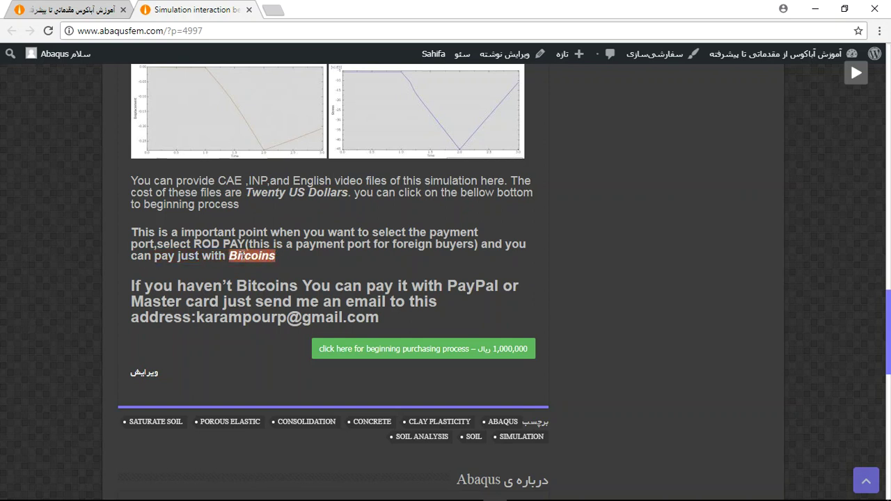
left_click_drag(194, 245, 438, 245)
left_click_drag(229, 257, 275, 257)
left_click(275, 257)
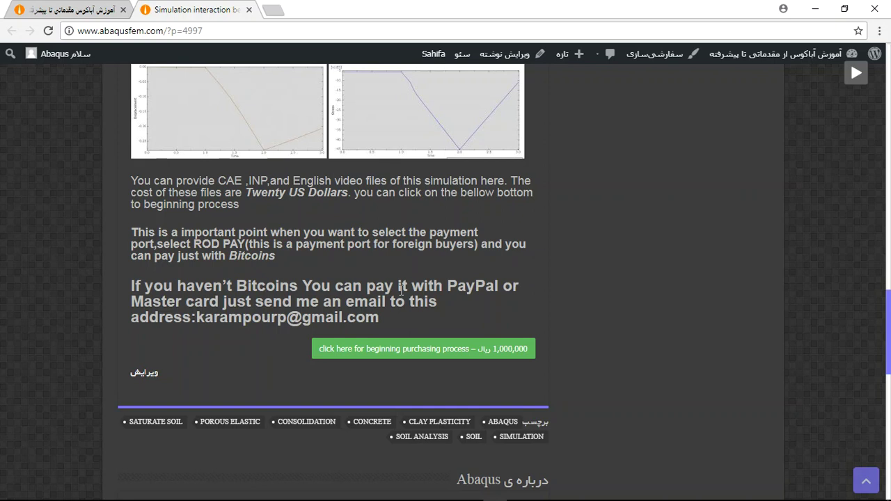
left_click_drag(443, 286, 499, 286)
left_click_drag(197, 318, 378, 319)
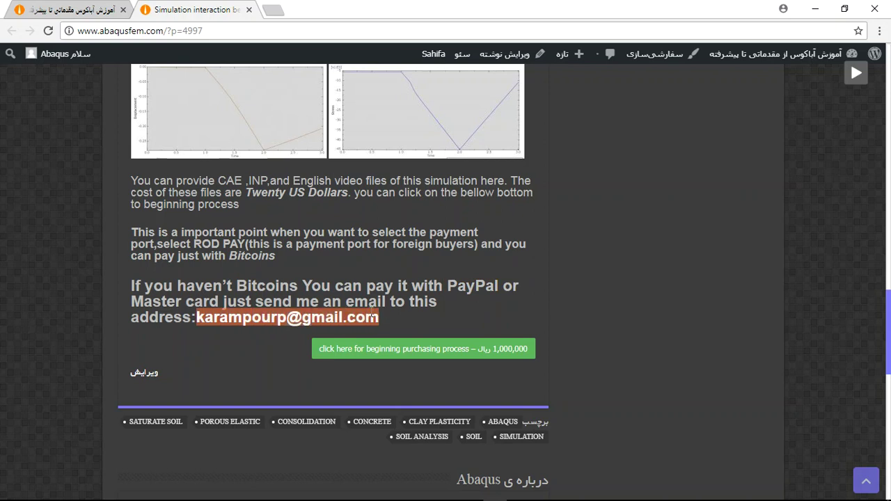